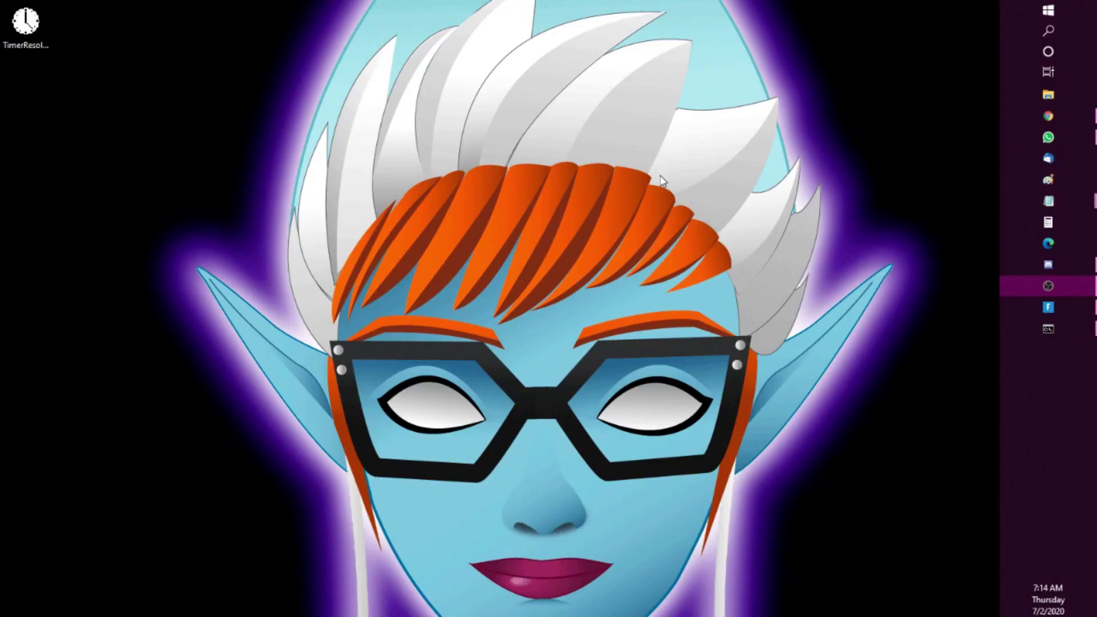
# Launch Command Prompt from Start search with Run as administrator
pyautogui.click(1034, 9)
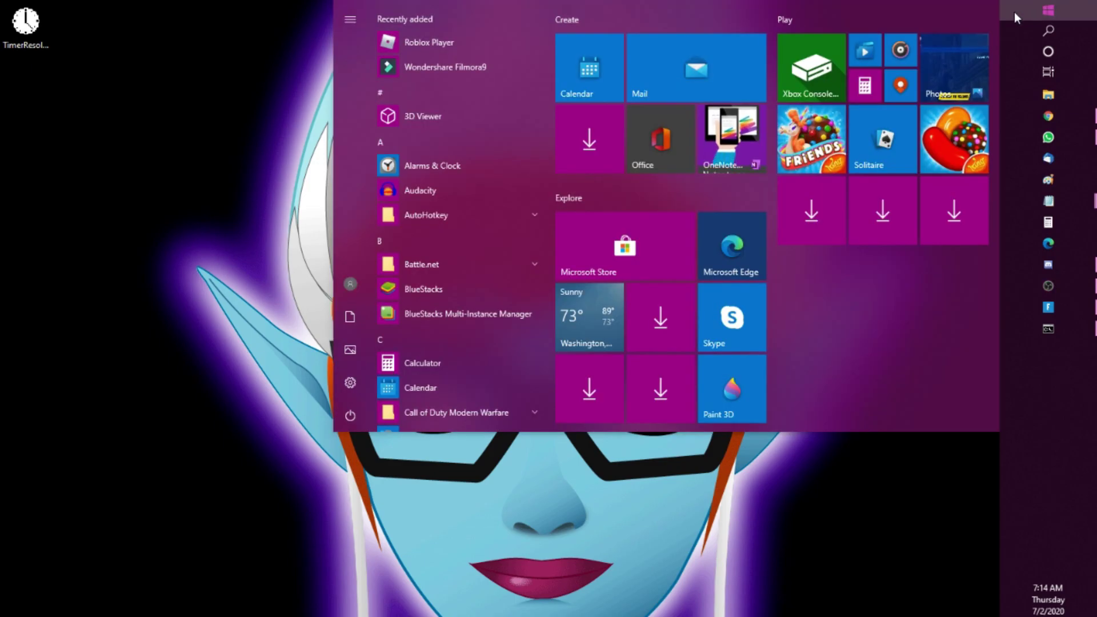
pyautogui.write('cmd')
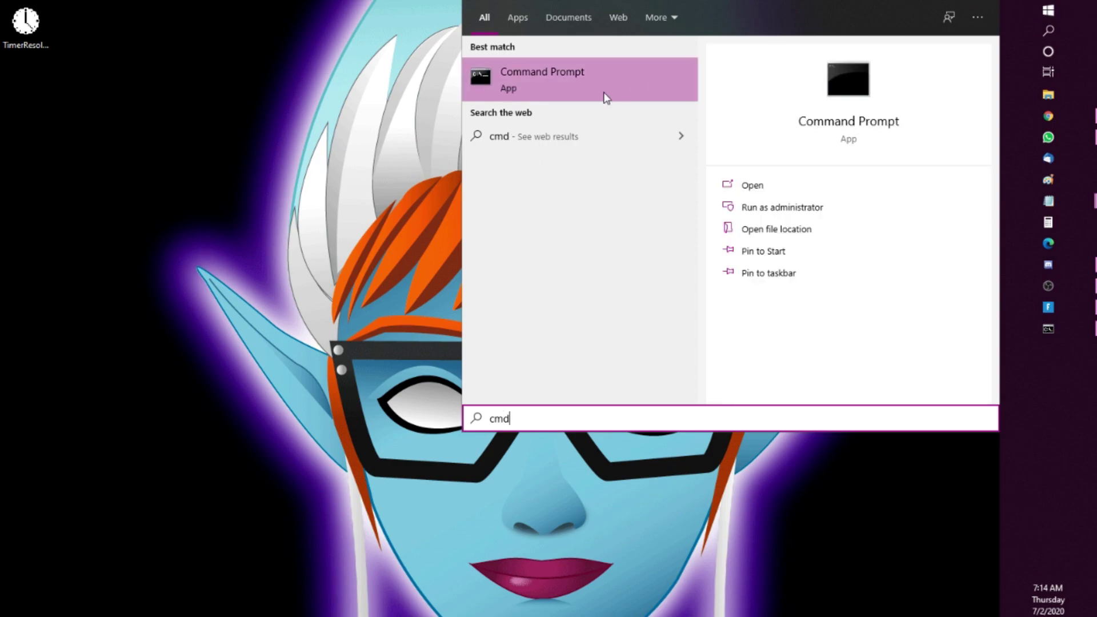
pyautogui.rightClick(607, 78)
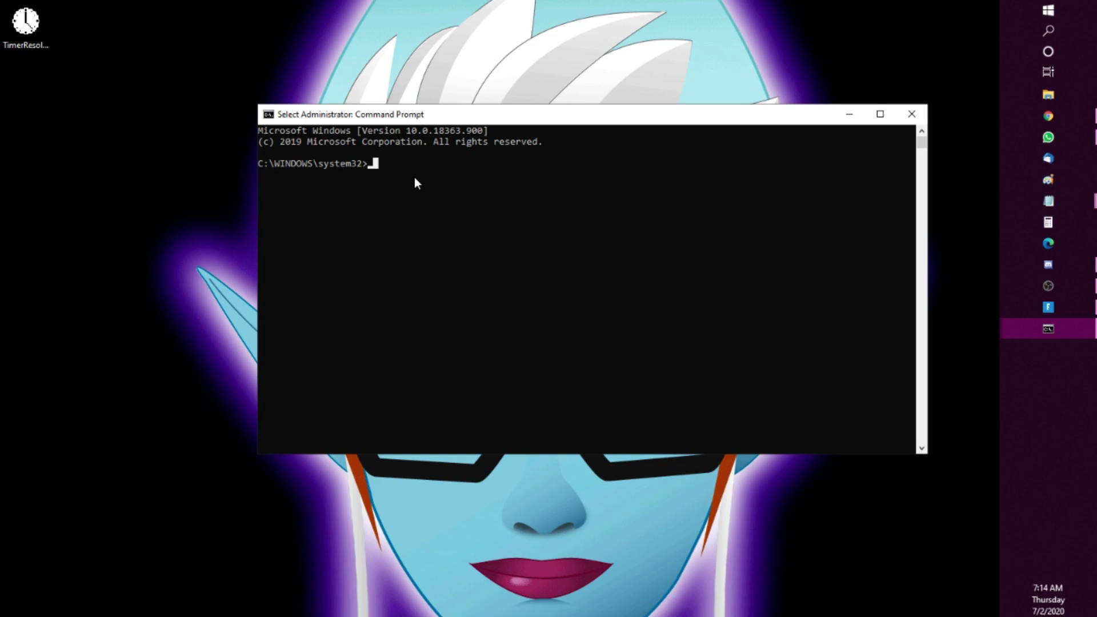
pyautogui.write('b')
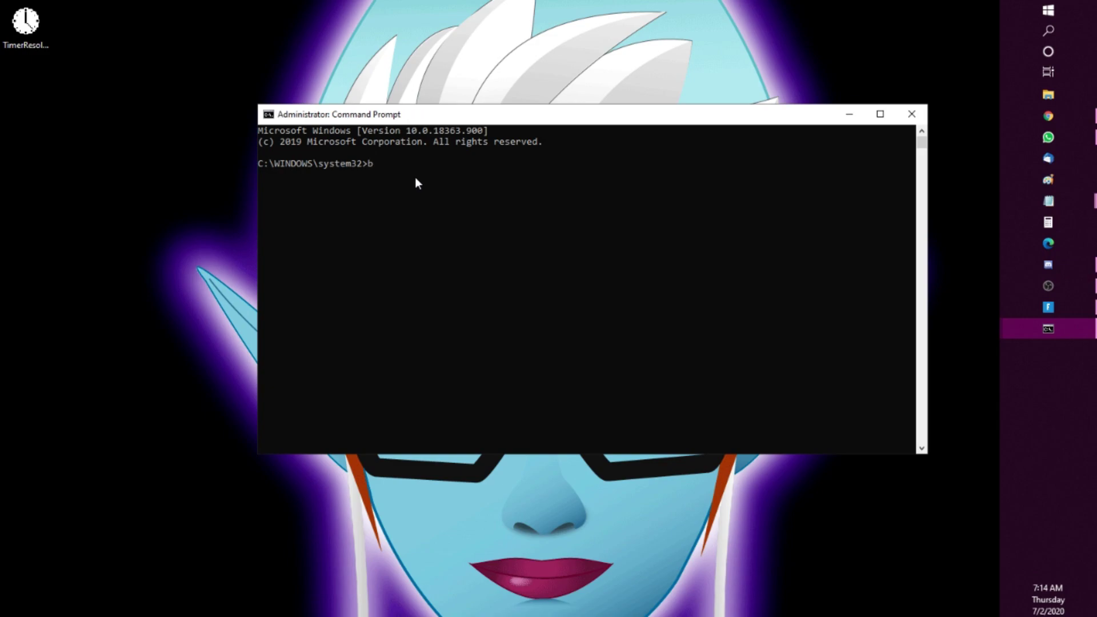
pyautogui.write('cdedit /set u')
pyautogui.write('sepla')
pyautogui.write('tformtick ')
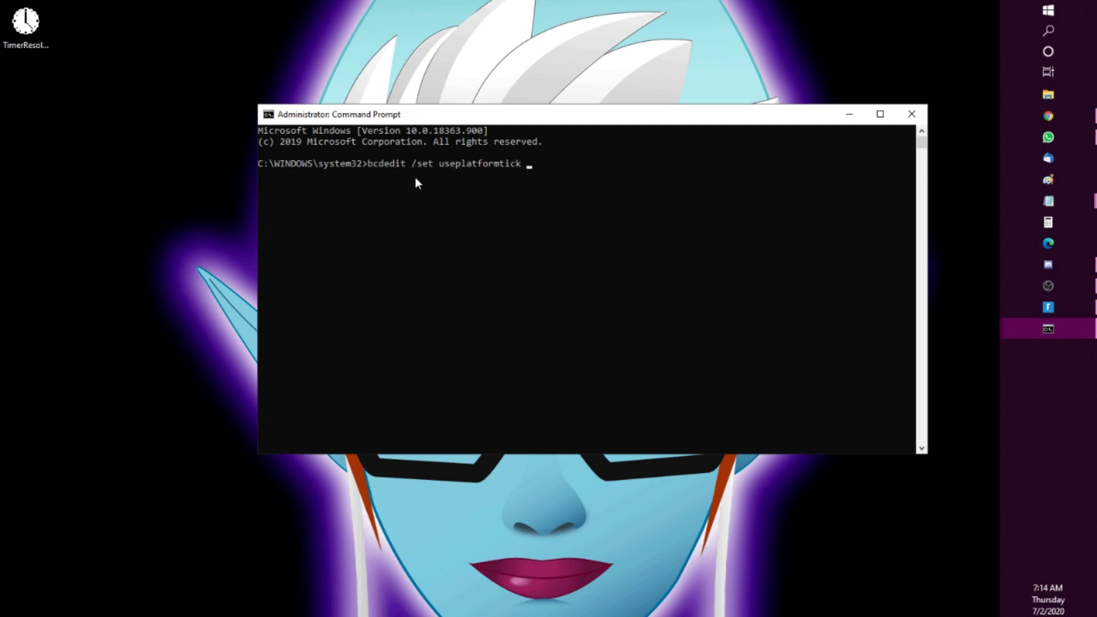
pyautogui.write('yes')
# Run 'bcdedit /set useplatformtick yes' to success and close the window
pyautogui.press('Return')
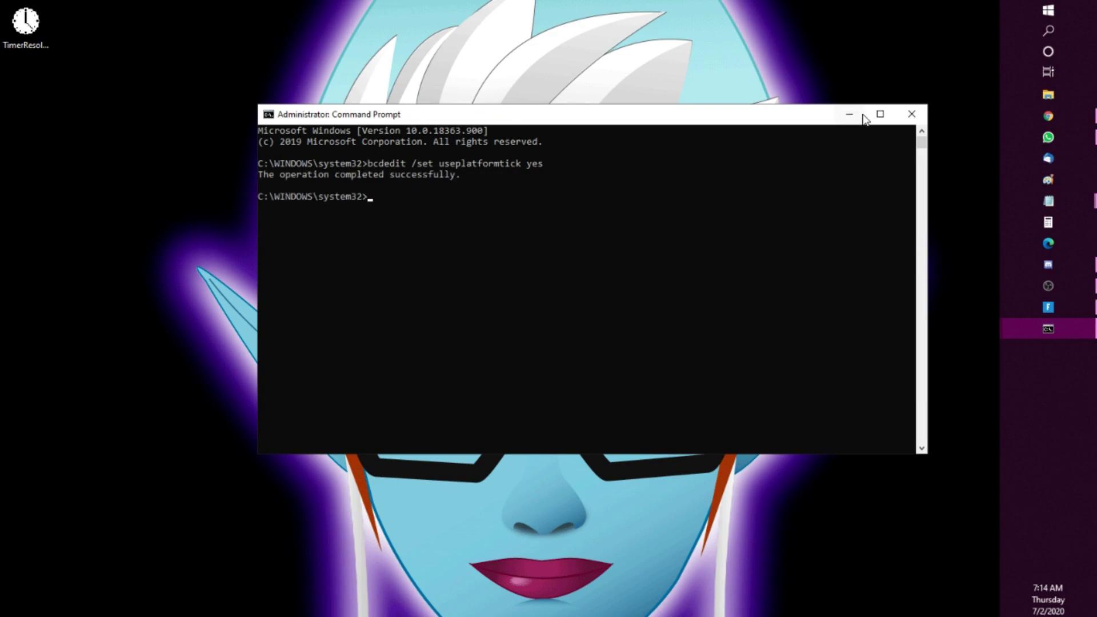
pyautogui.click(912, 114)
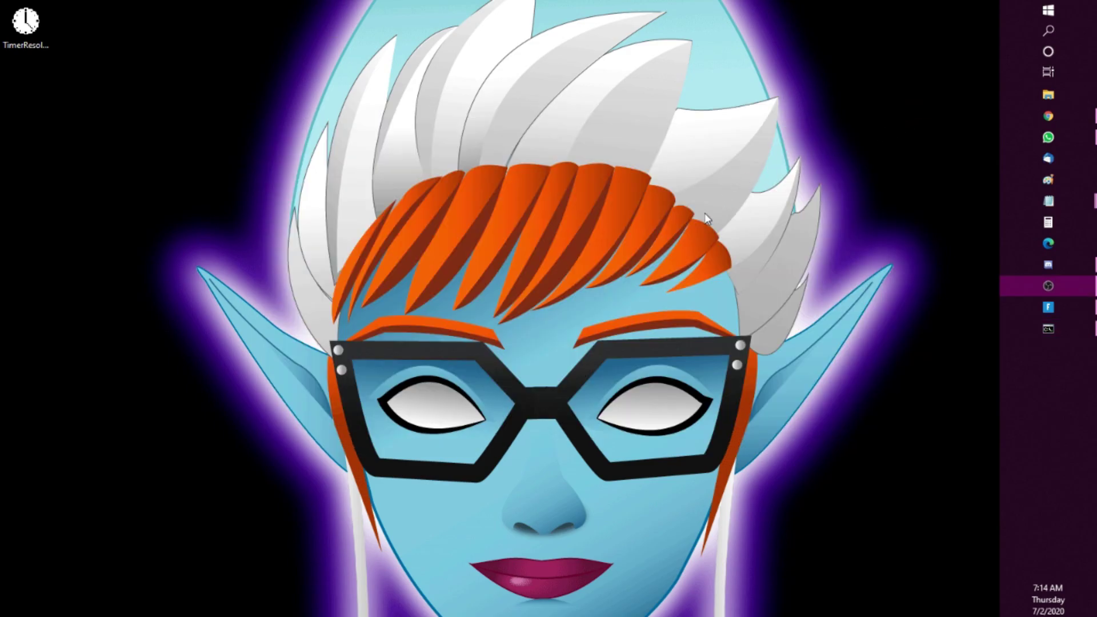
# Launch TimerResolution and set Maximum so current resolution reads 0.500 ms
pyautogui.doubleClick(38, 30)
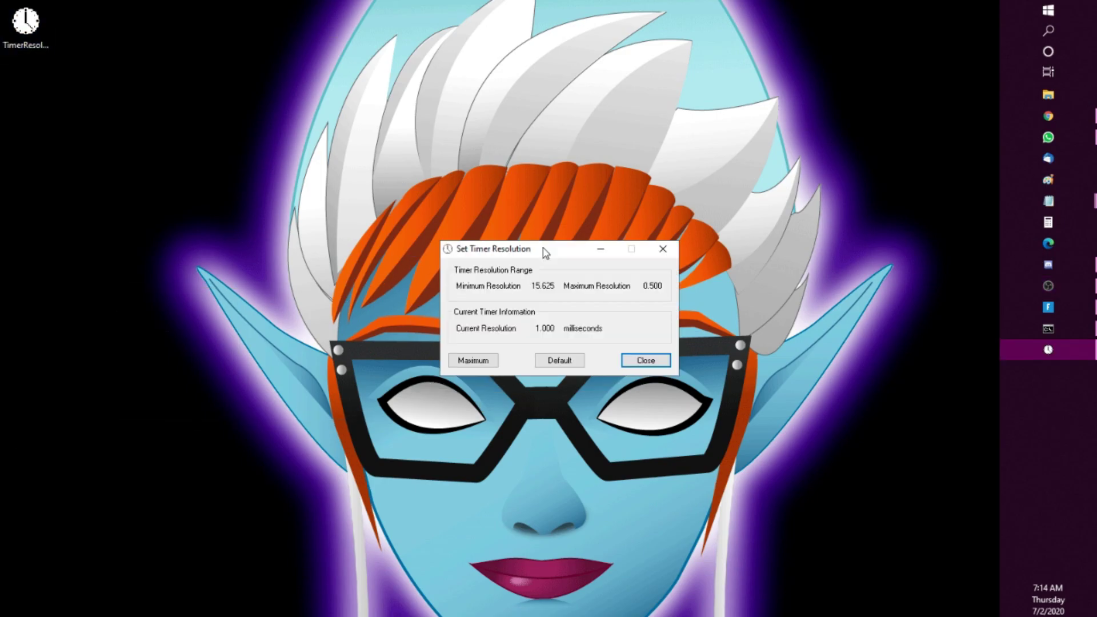
pyautogui.moveTo(543, 253); pyautogui.dragTo(618, 187)
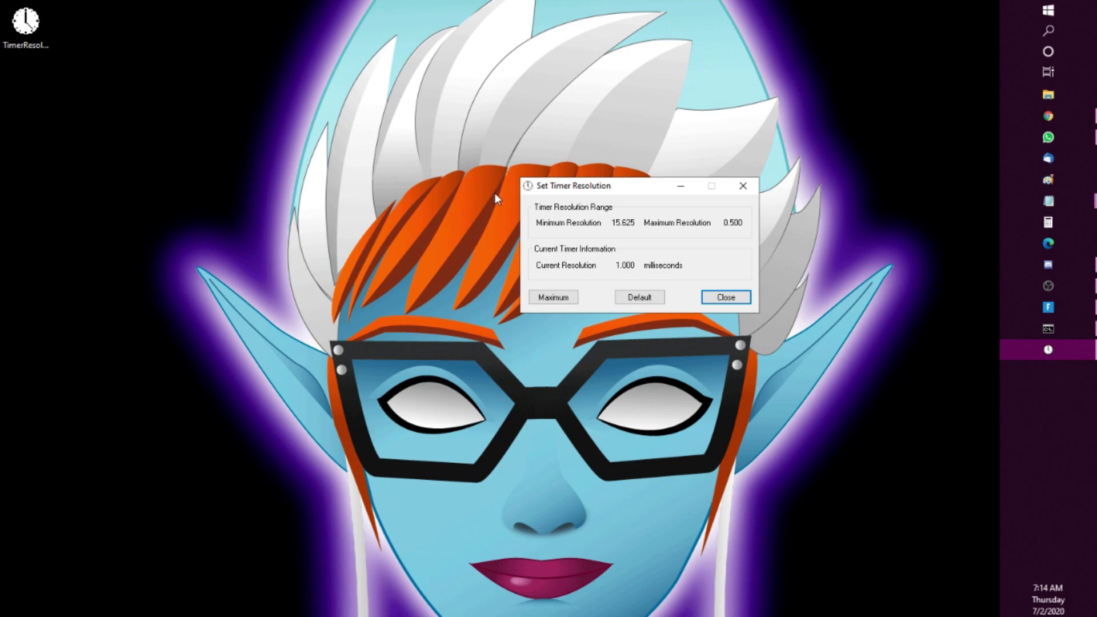
pyautogui.click(567, 302)
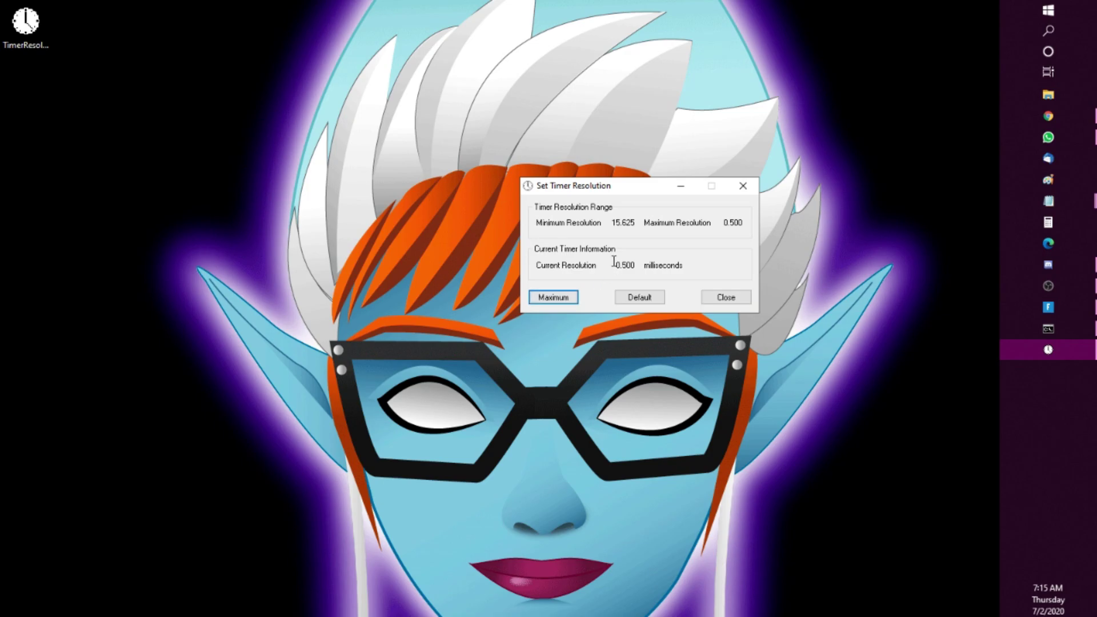
pyautogui.moveTo(615, 266); pyautogui.dragTo(636, 266)
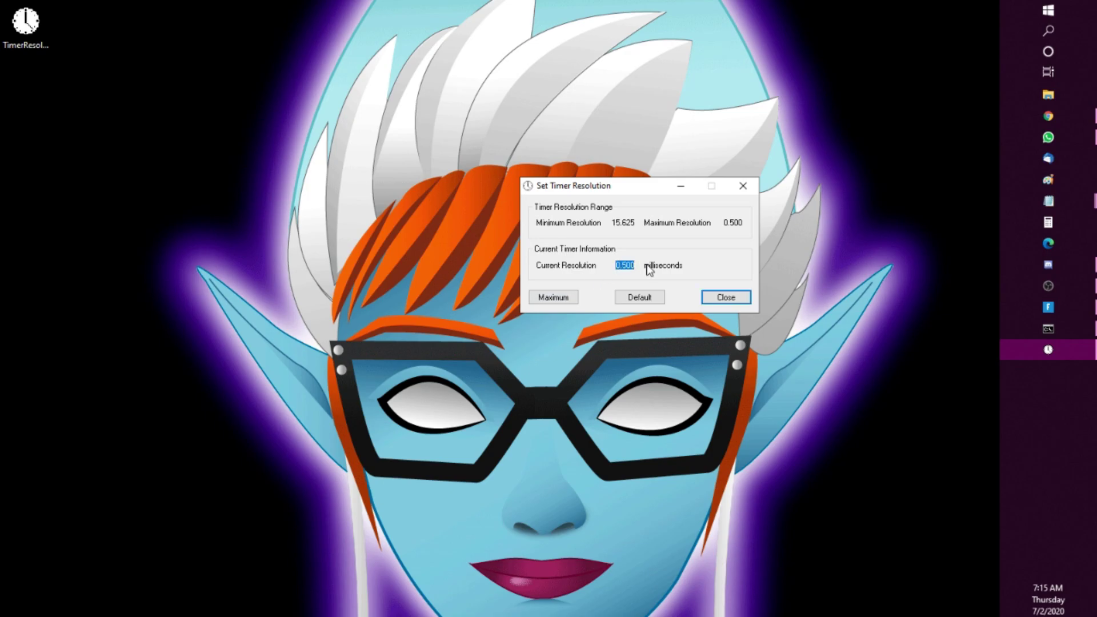
pyautogui.click(627, 267)
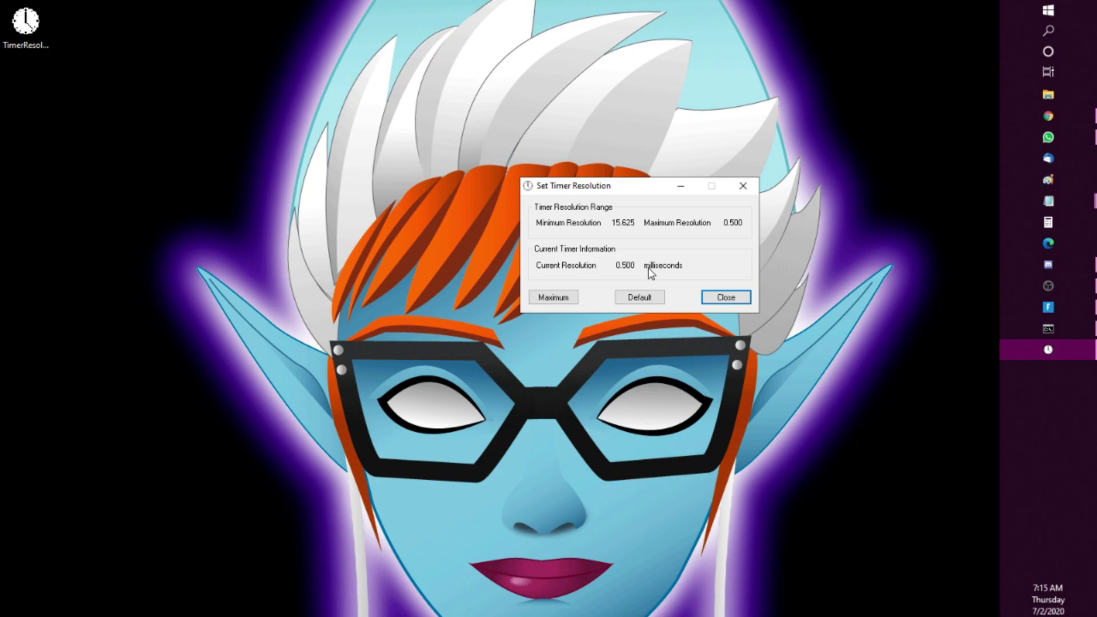